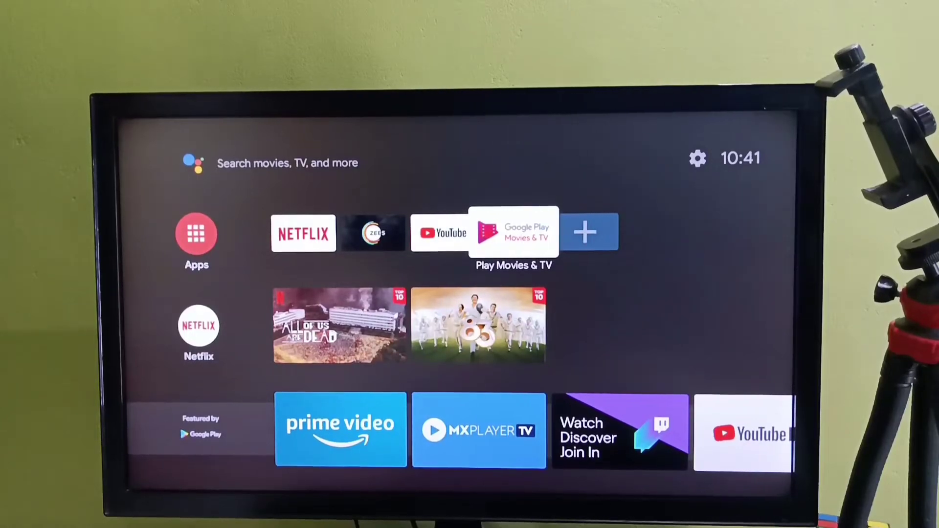
Open Android TV Settings from the home screen.
{"action": "key", "text": "Up"}
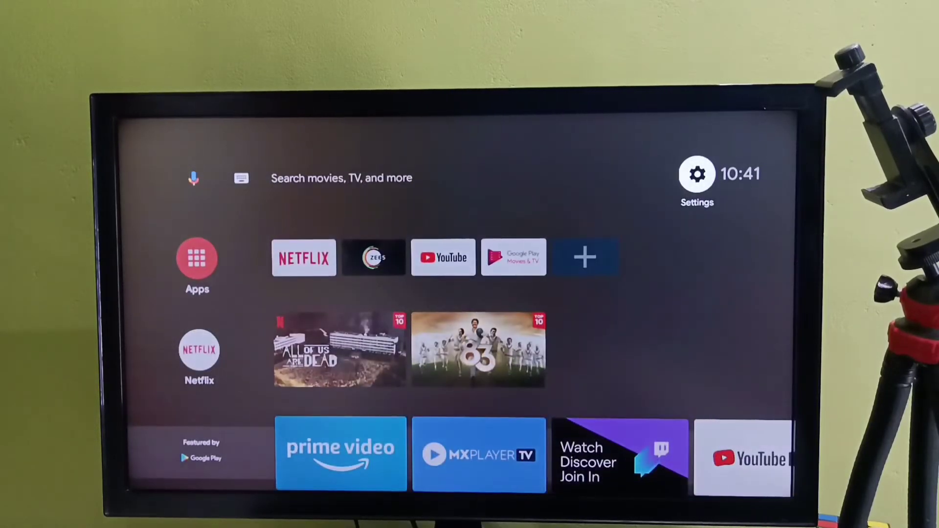
{"action": "key", "text": "Left"}
{"action": "key", "text": "Left"}
{"action": "key", "text": "Right"}
{"action": "key", "text": "Right"}
{"action": "key", "text": "Return"}
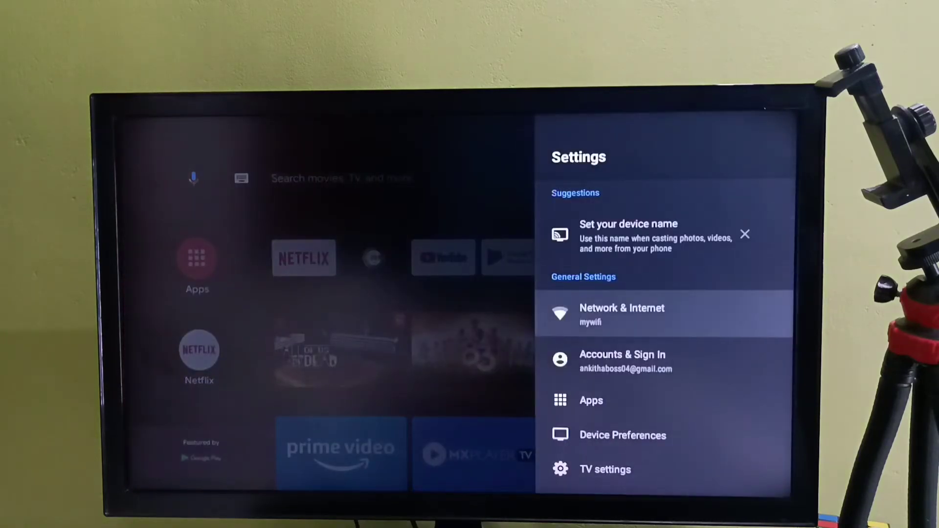
Enter Device Preferences, check About, then move down toward Reset.
{"action": "key", "text": "Down"}
{"action": "key", "text": "Down"}
{"action": "key", "text": "Down"}
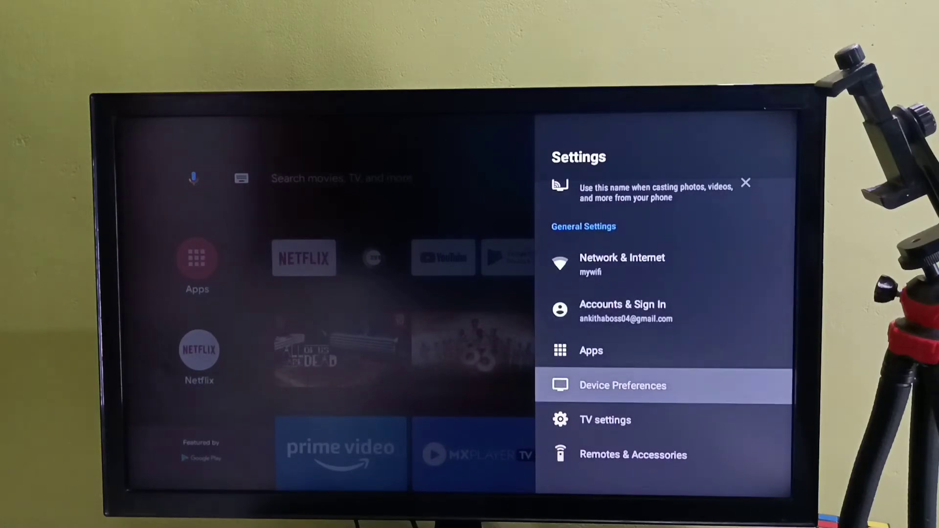
{"action": "key", "text": "Return"}
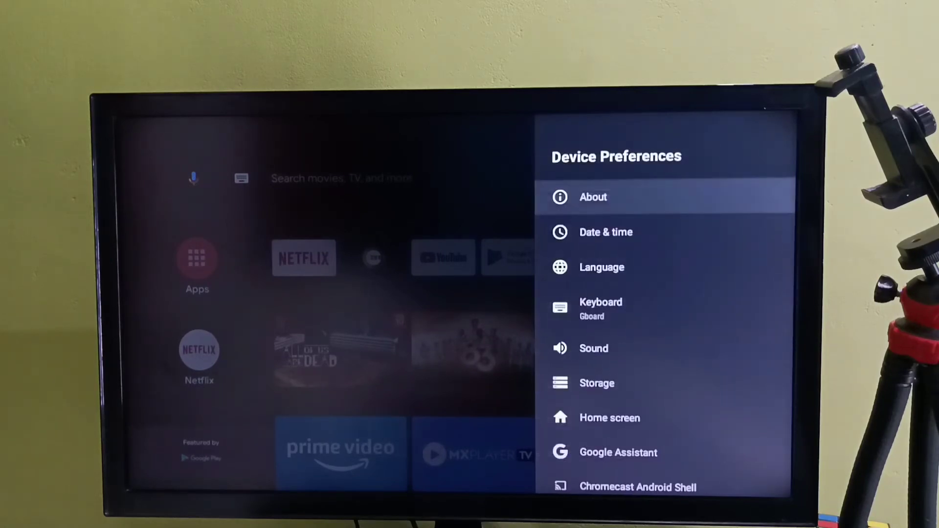
{"action": "key", "text": "Return"}
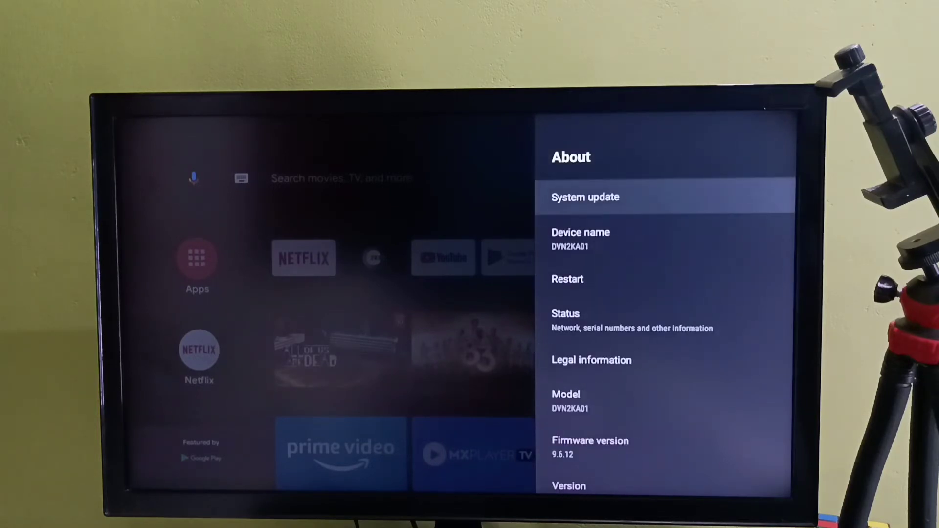
{"action": "key", "text": "Escape"}
{"action": "key", "text": "Down"}
{"action": "key", "text": "Down"}
{"action": "key", "text": "Down"}
{"action": "key", "text": "Down"}
{"action": "key", "text": "Down"}
{"action": "key", "text": "Down"}
{"action": "key", "text": "Down"}
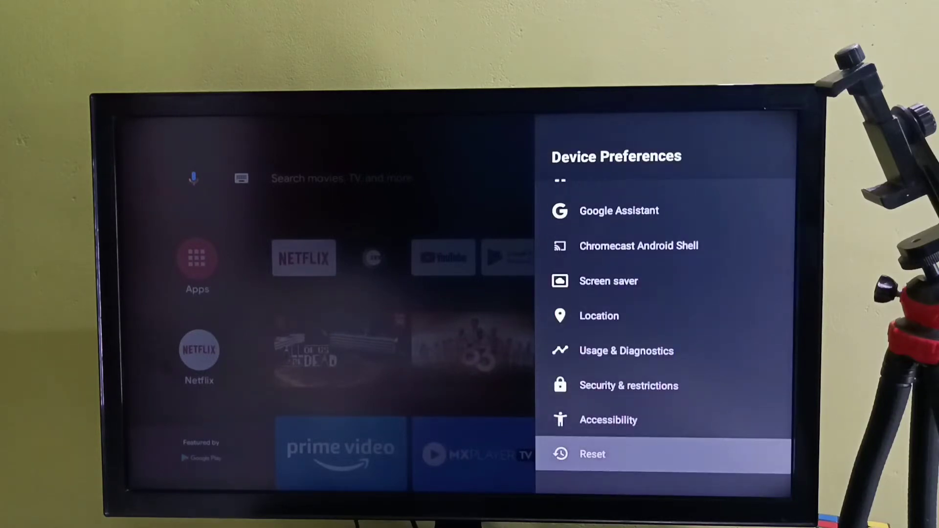
Choose Reset and Erase everything to factory reset and reboot the box.
{"action": "key", "text": "Return"}
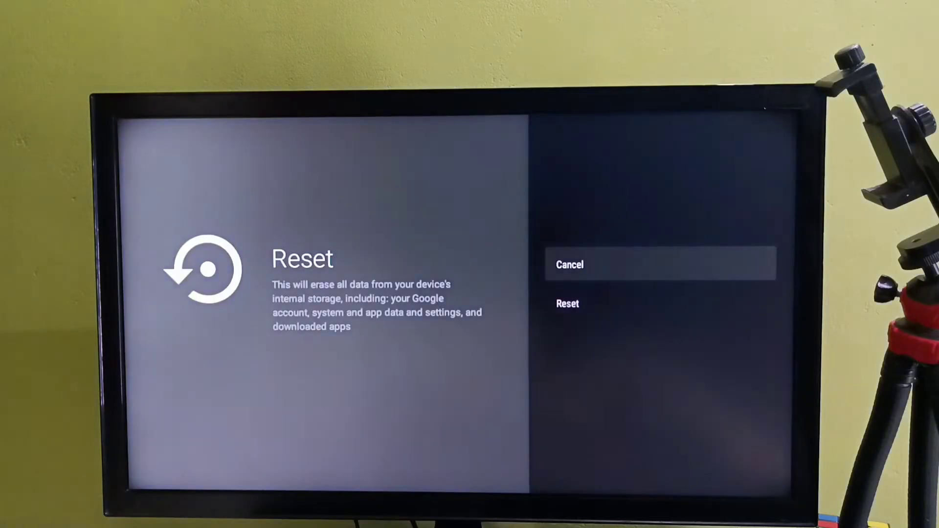
{"action": "key", "text": "Down"}
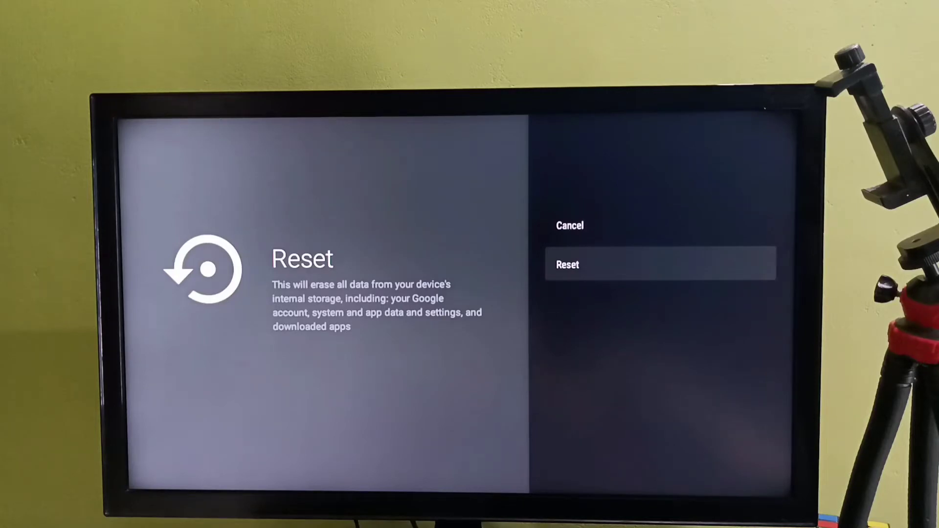
{"action": "key", "text": "Return"}
{"action": "key", "text": "Down"}
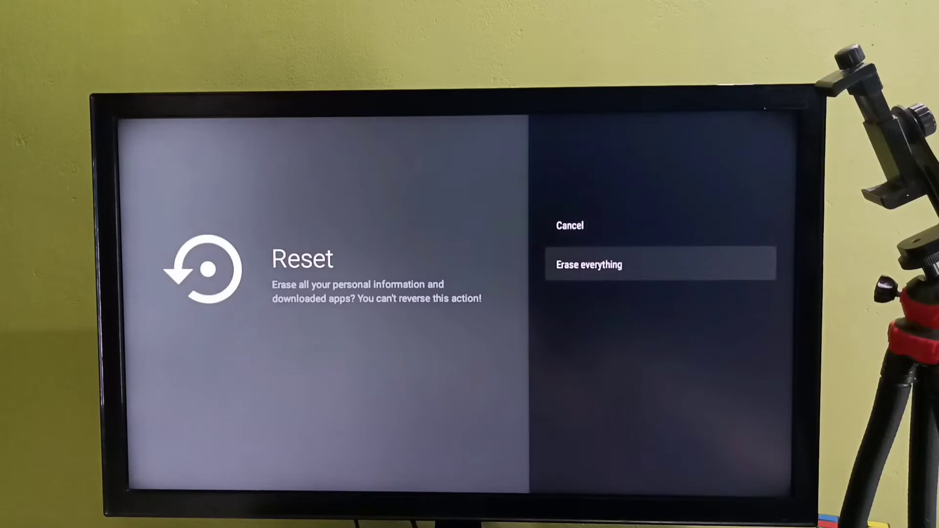
{"action": "key", "text": "Return"}
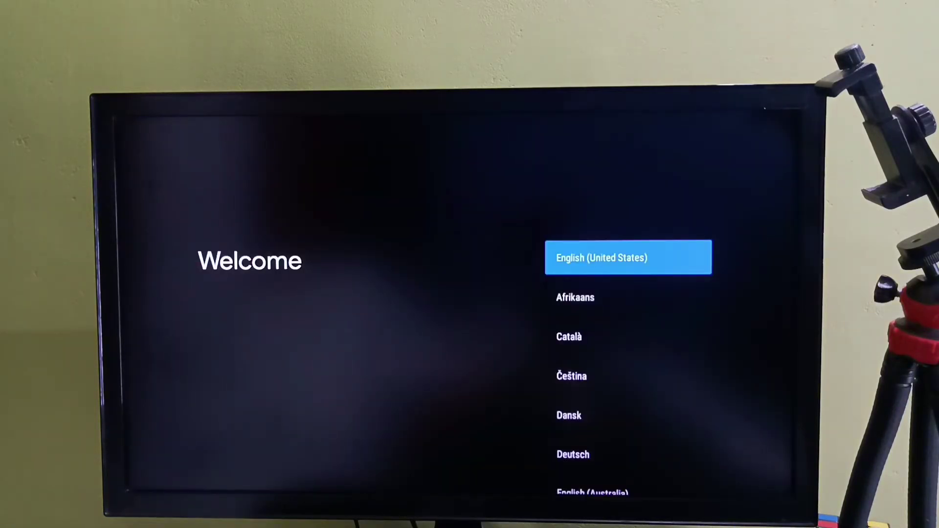
Keep English (United States), skip Android phone setup, and highlight mywifi.
{"action": "key", "text": "Return"}
{"action": "key", "text": "Down"}
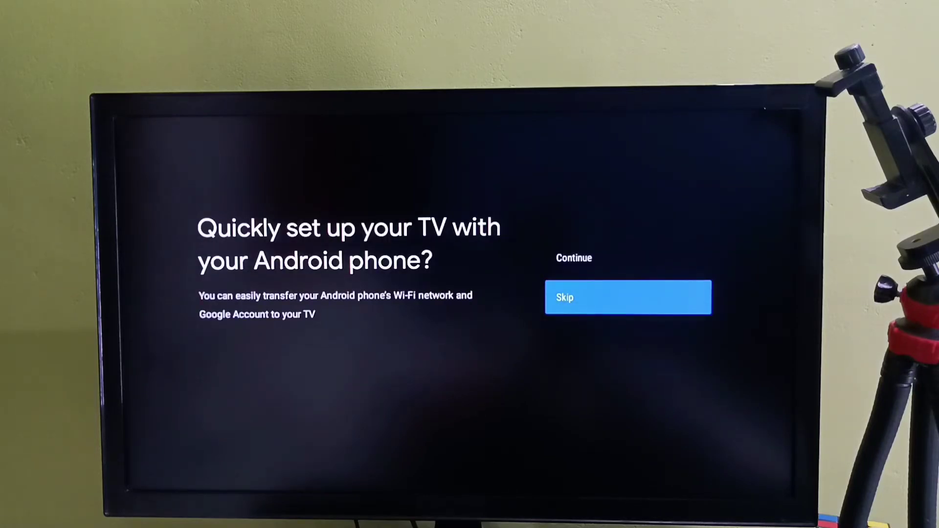
{"action": "key", "text": "Return"}
{"action": "key", "text": "Down"}
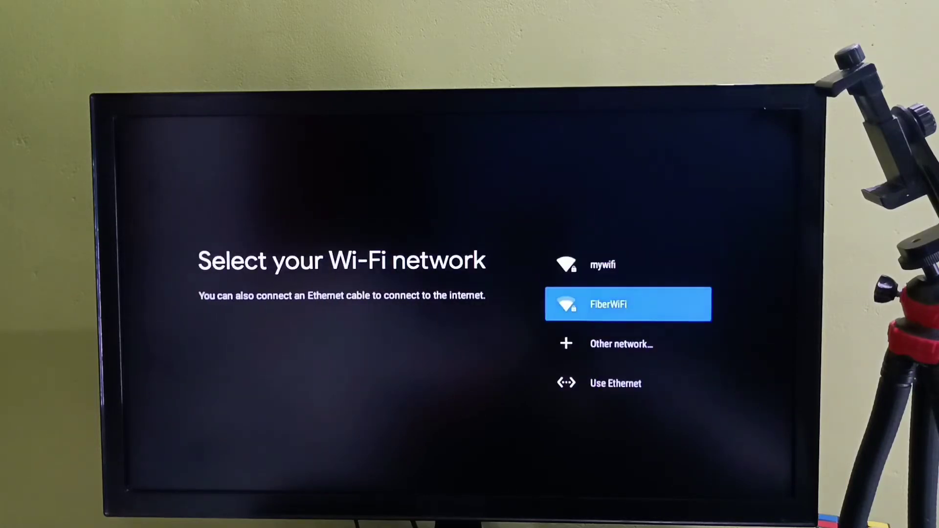
{"action": "key", "text": "Up"}
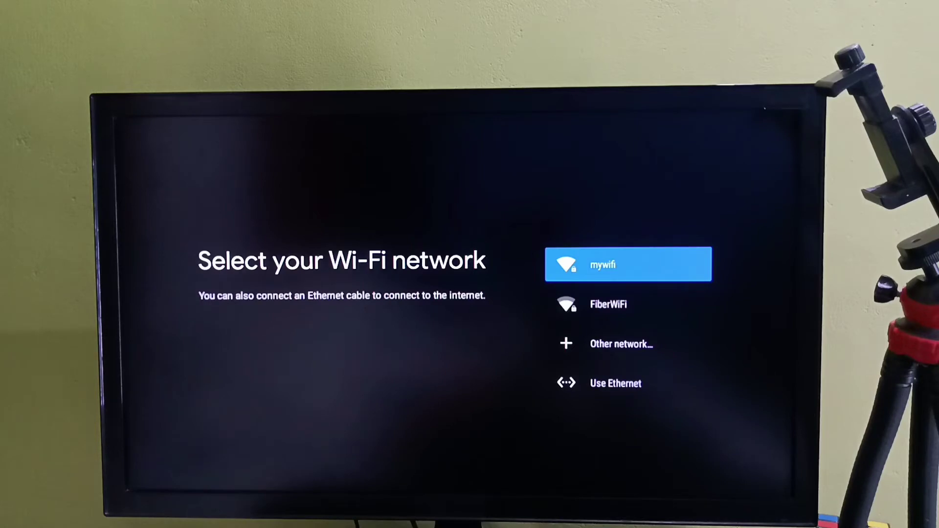
Connect to mywifi with its password, then sign in with the Google account email.
{"action": "key", "text": "Return"}
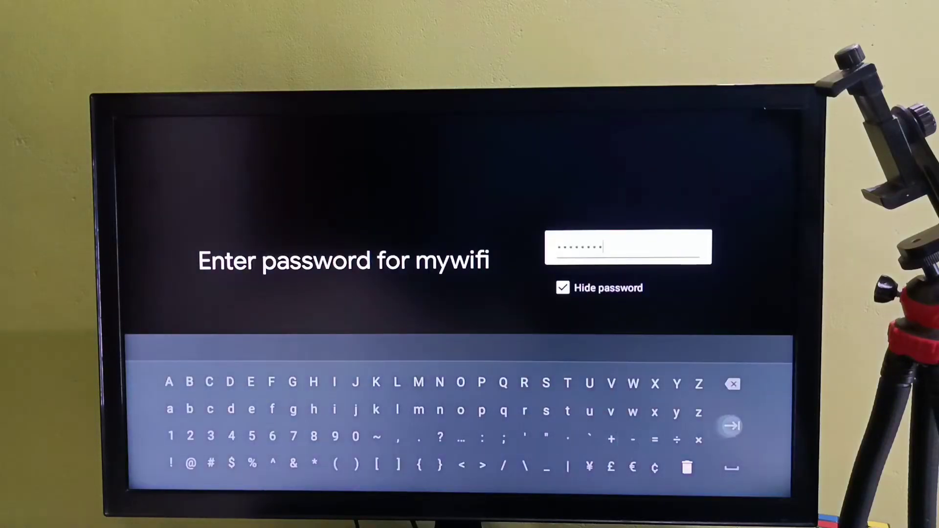
{"action": "key", "text": "Return"}
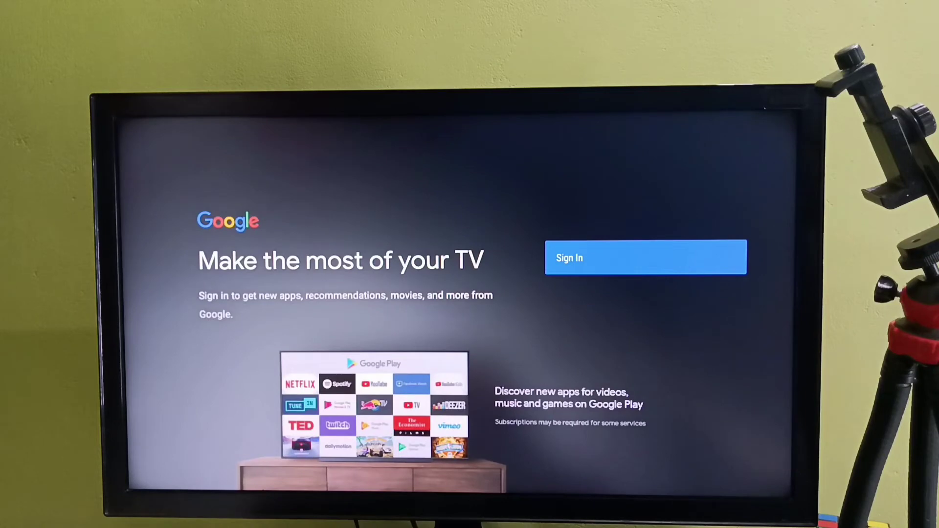
{"action": "key", "text": "Return"}
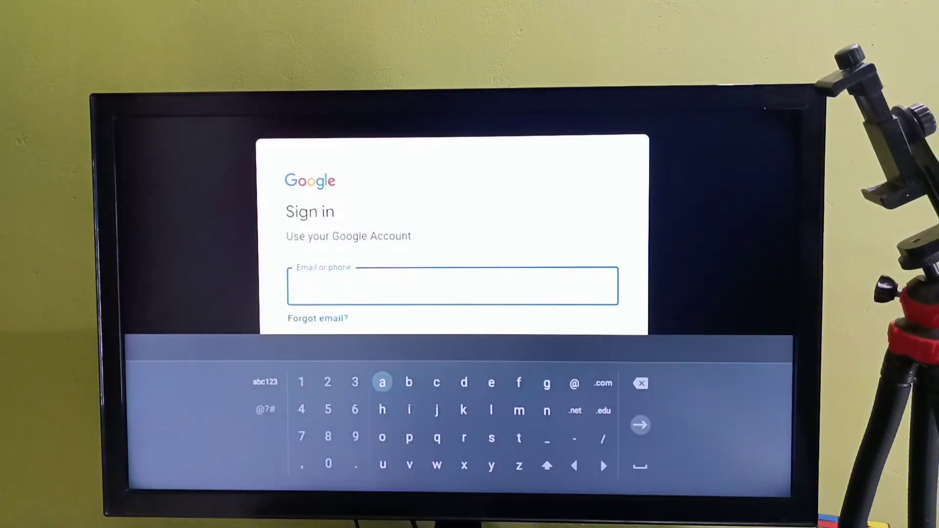
{"action": "type", "text": "ankithaboss04"}
{"action": "key", "text": "Return"}
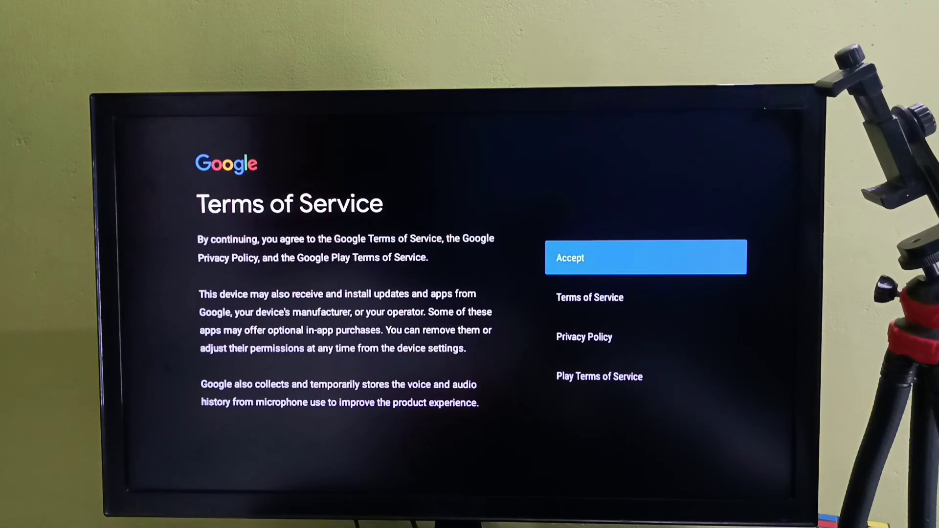
Accept Google's terms and decline location sharing and diagnostic reporting.
{"action": "key", "text": "Return"}
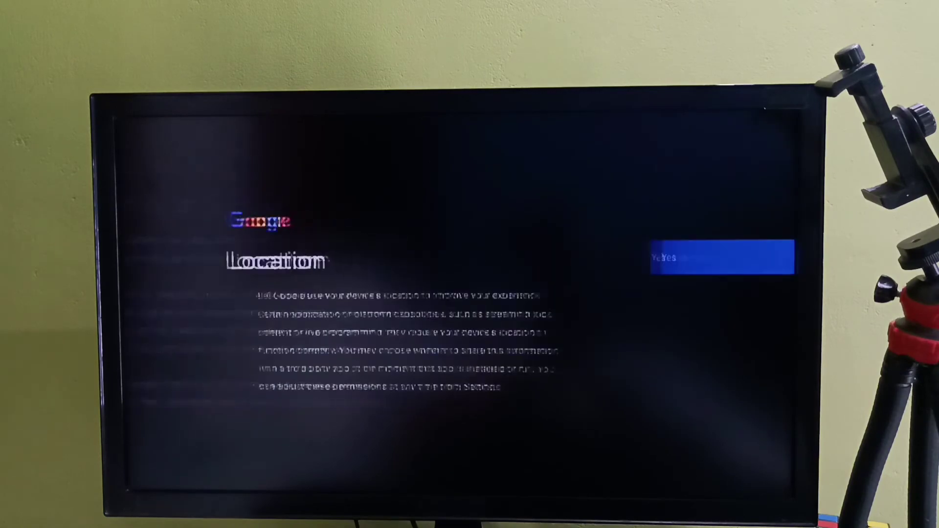
{"action": "key", "text": "Down"}
{"action": "key", "text": "Return"}
{"action": "key", "text": "Down"}
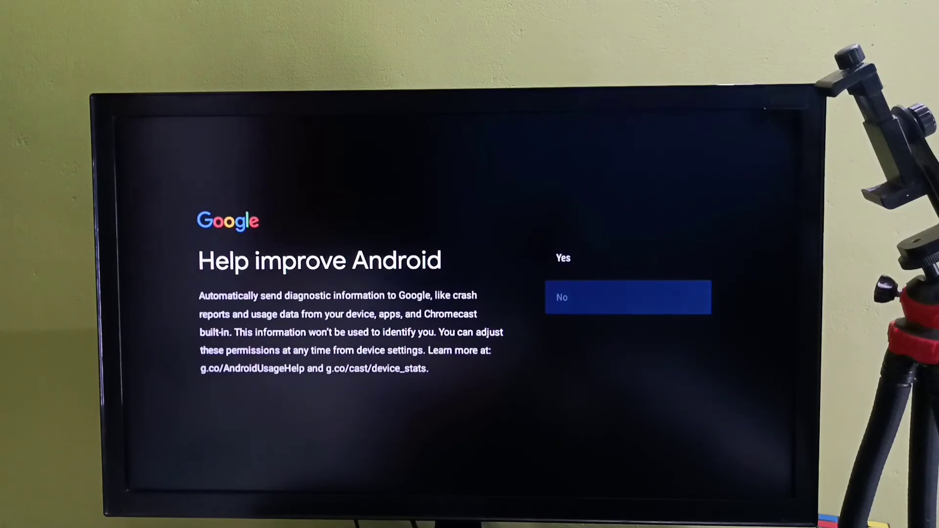
{"action": "key", "text": "Return"}
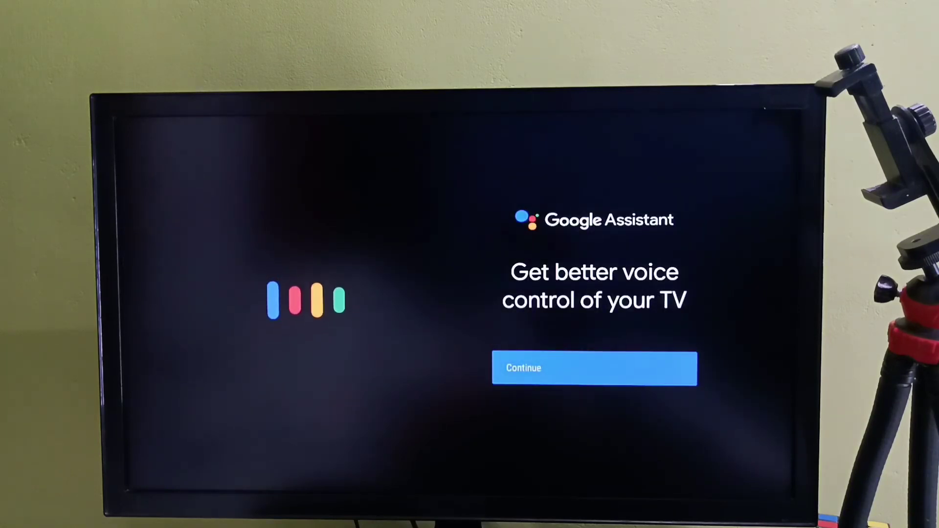
Complete the Assistant setup declining personal results and emails, and untick all recommended apps.
{"action": "key", "text": "Return"}
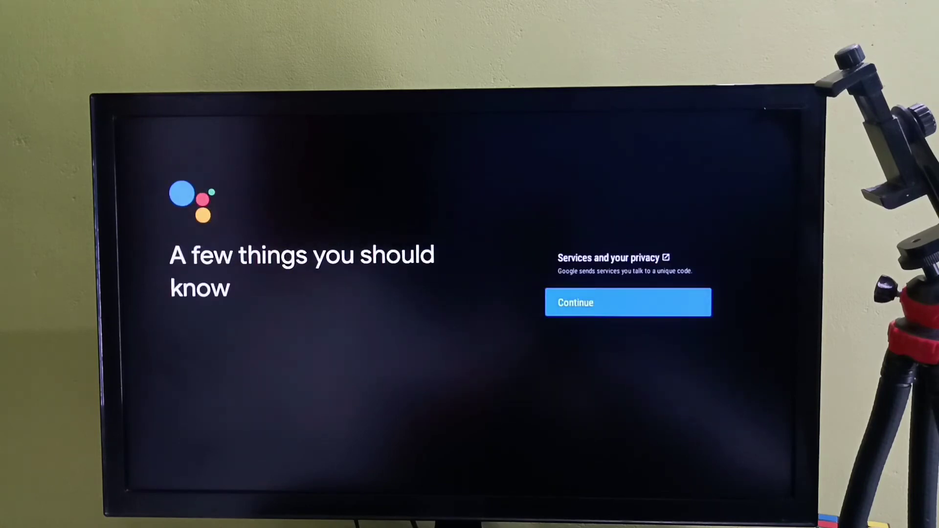
{"action": "key", "text": "Return"}
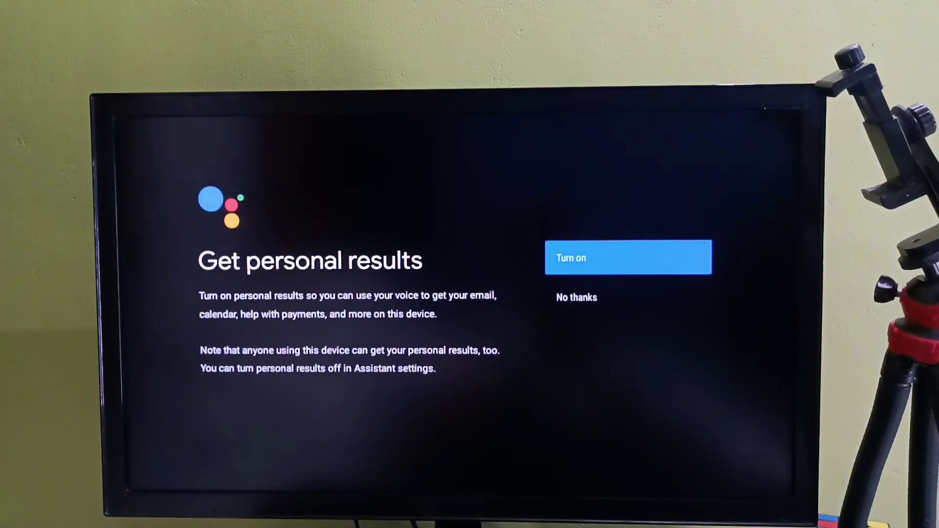
{"action": "key", "text": "Down"}
{"action": "key", "text": "Return"}
{"action": "key", "text": "Down"}
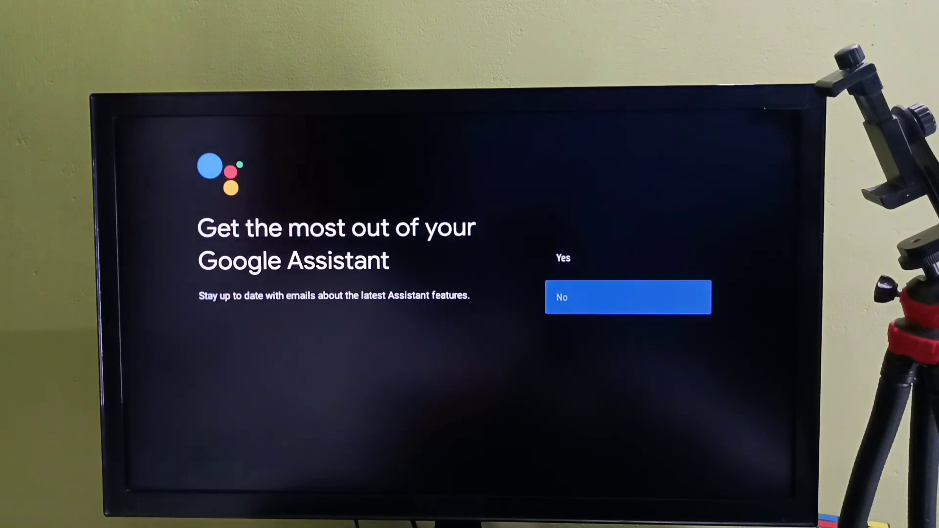
{"action": "key", "text": "Return"}
{"action": "key", "text": "Left"}
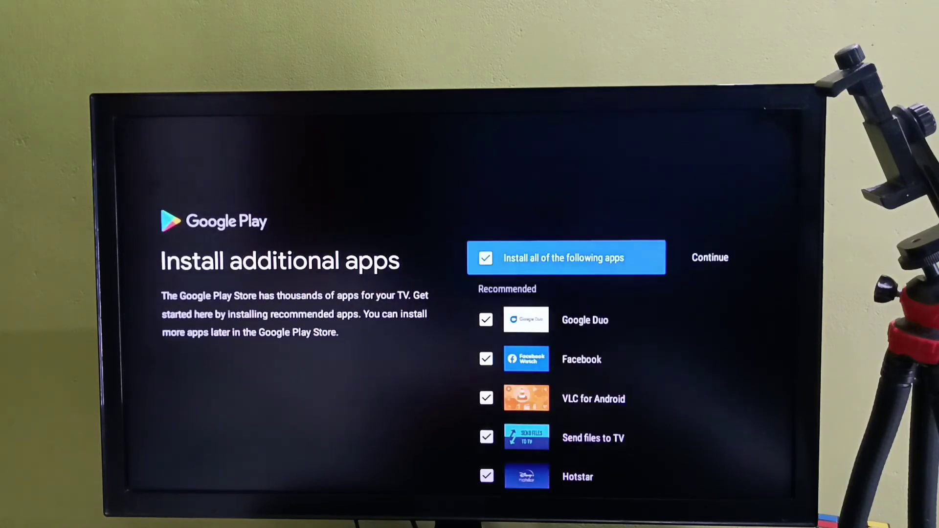
{"action": "key", "text": "Return"}
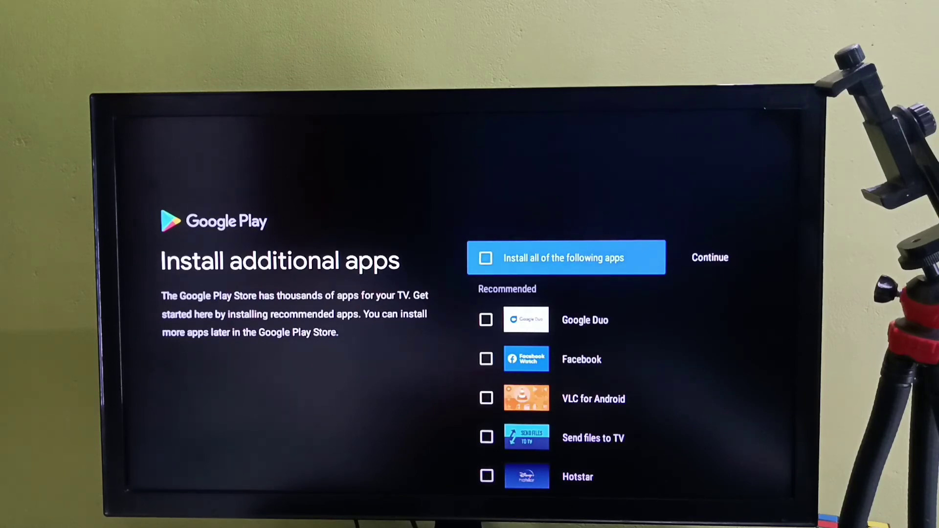
Continue without additional apps and advance through the feature tour pages.
{"action": "key", "text": "Right"}
{"action": "key", "text": "Return"}
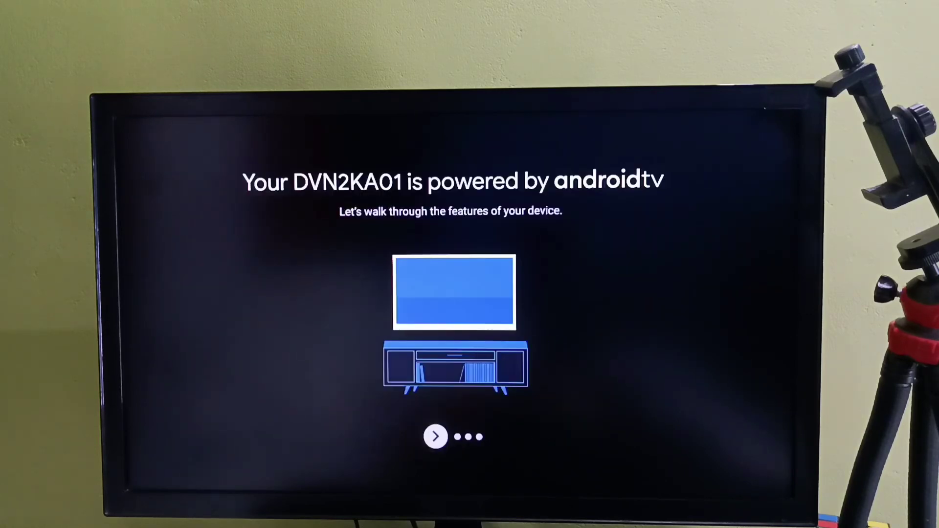
{"action": "key", "text": "Return"}
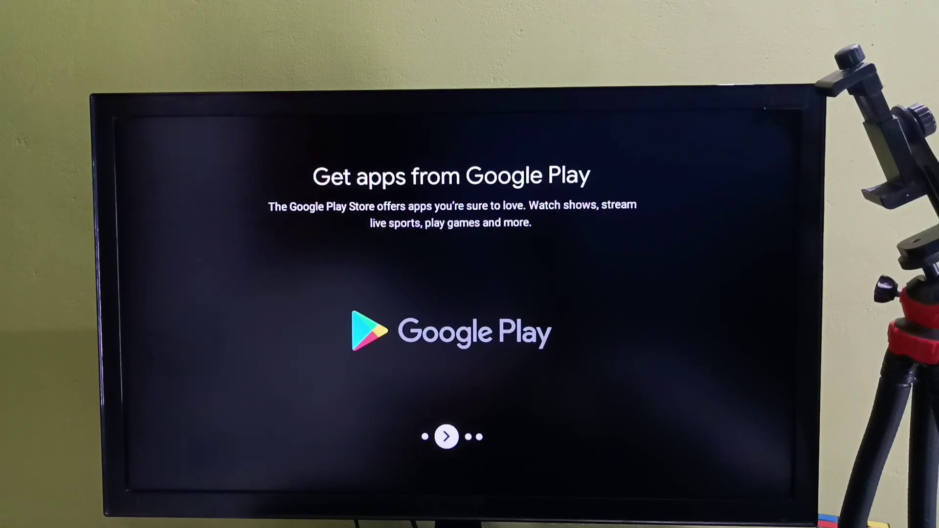
{"action": "key", "text": "Return"}
{"action": "key", "text": "Return"}
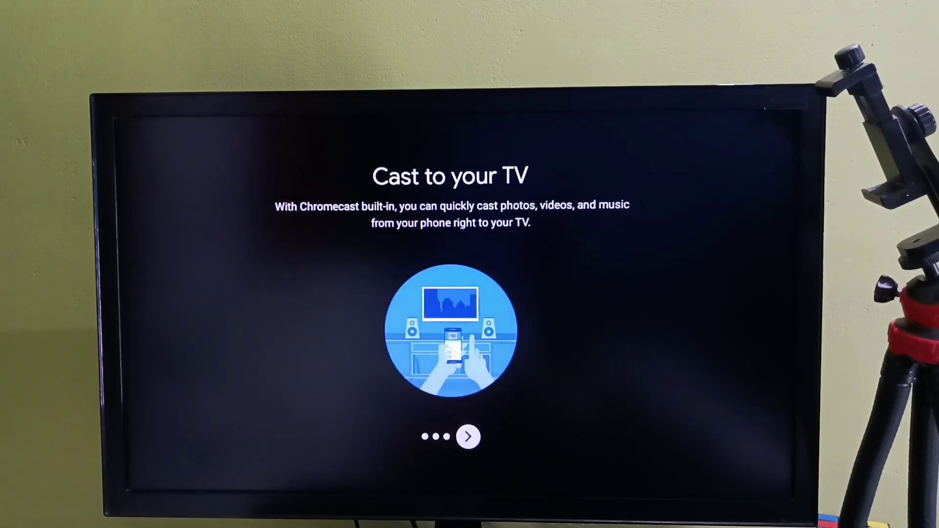
{"action": "key", "text": "Return"}
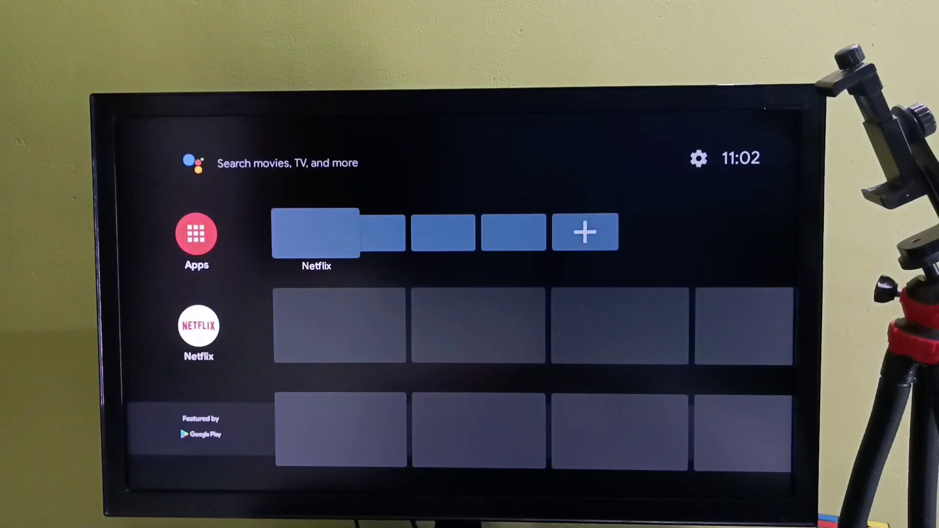